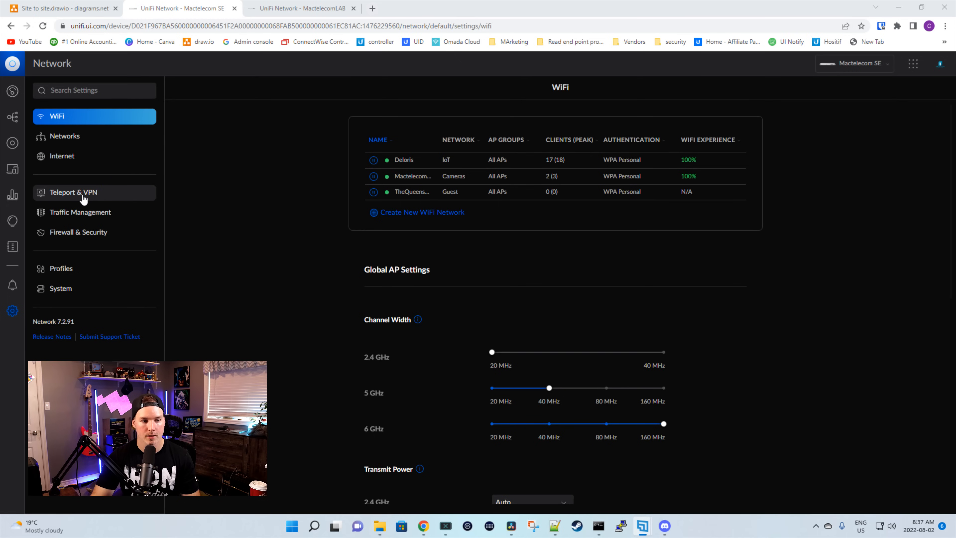
# Start a new site-to-site VPN on the Mactelecom SE gateway and name it S2s
pyautogui.click(84, 199)
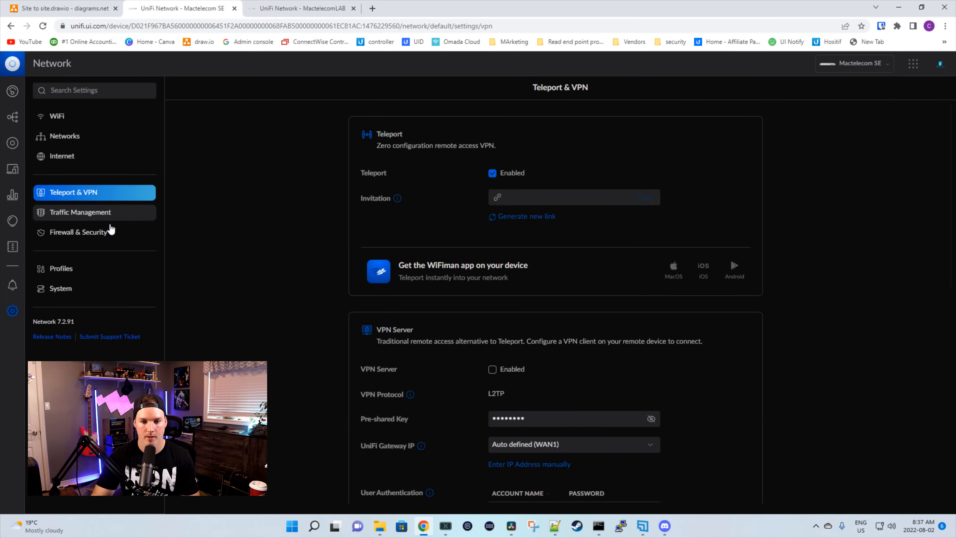
pyautogui.scroll(-10, 450, 141)
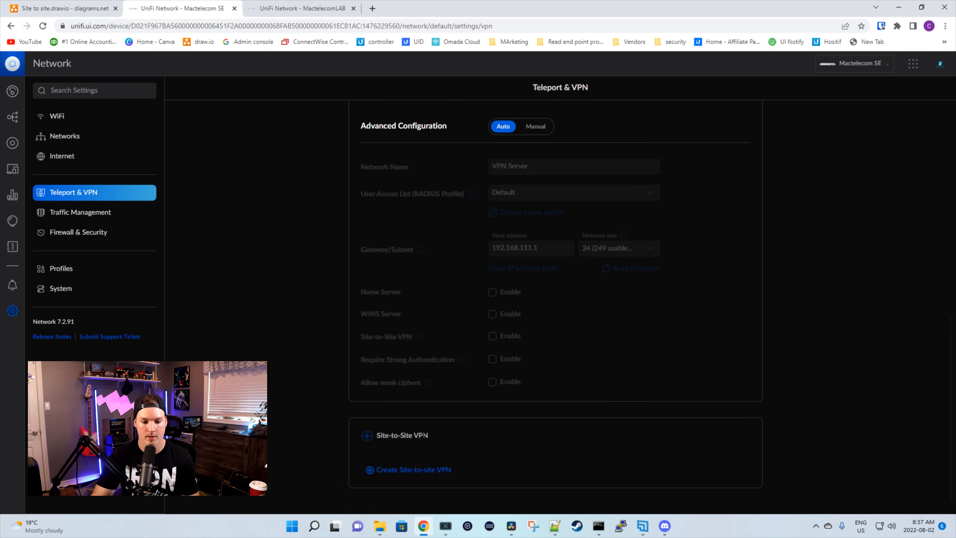
pyautogui.click(425, 475)
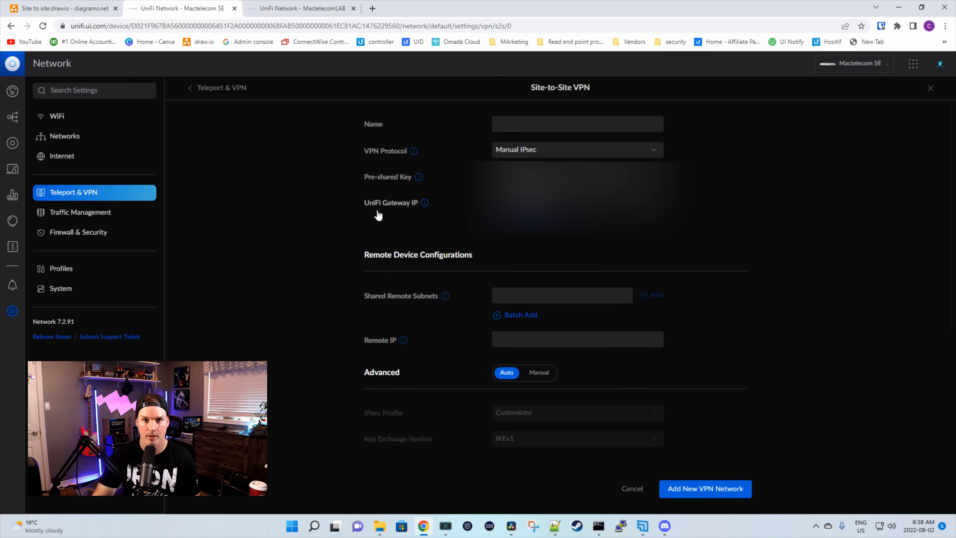
pyautogui.click(506, 120)
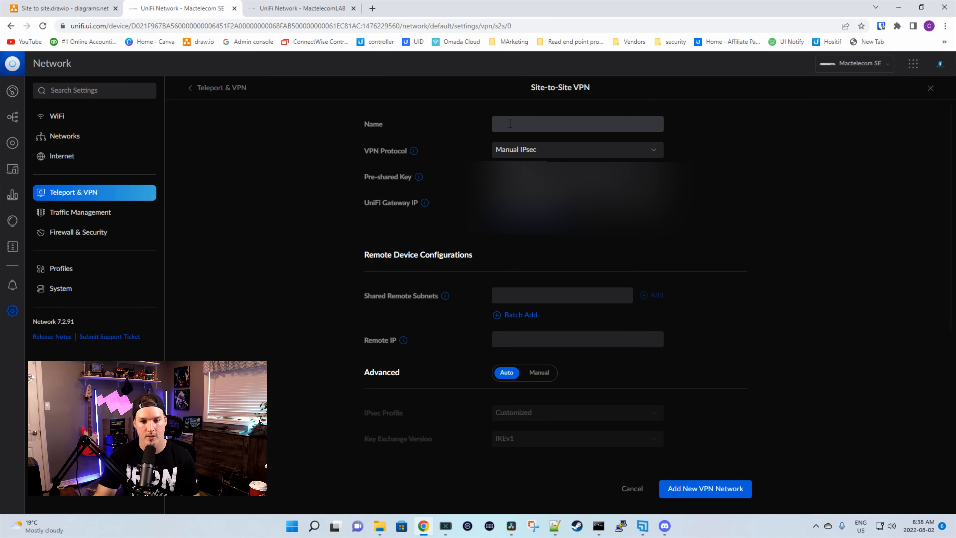
pyautogui.write('S2s')
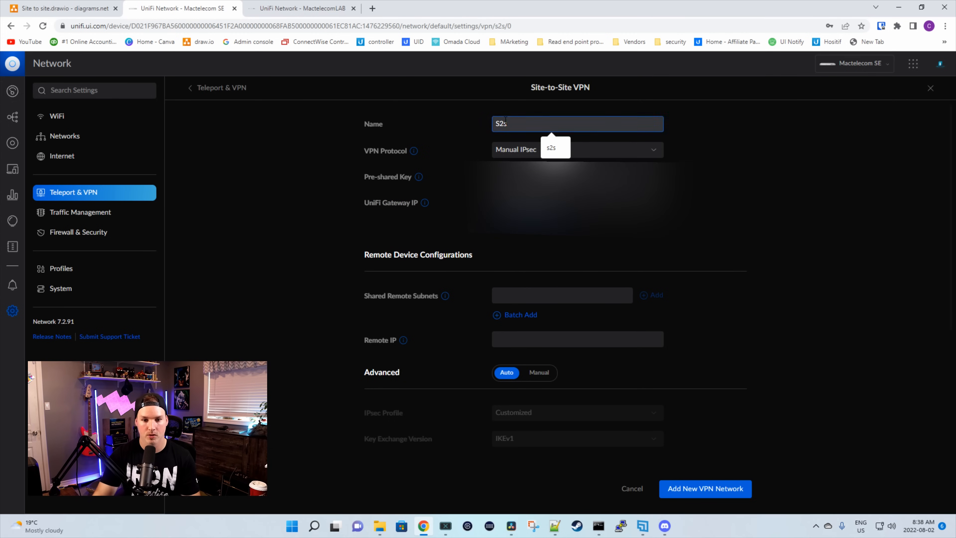
pyautogui.click(338, 185)
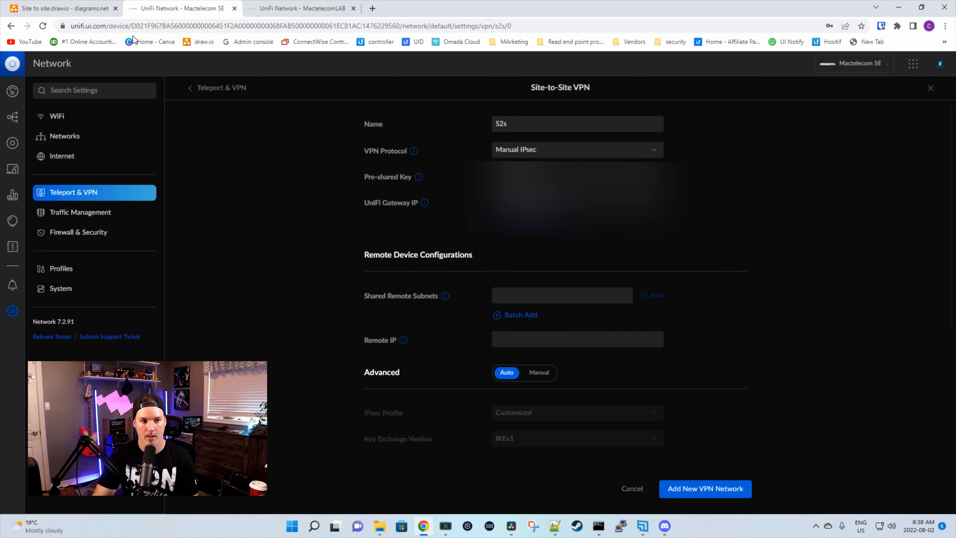
# Check the Mactelecom Lab subnet in the site-to-site diagram and add 192.168.1.0/24 to the VPN's shared remote subnets
pyautogui.click(83, 9)
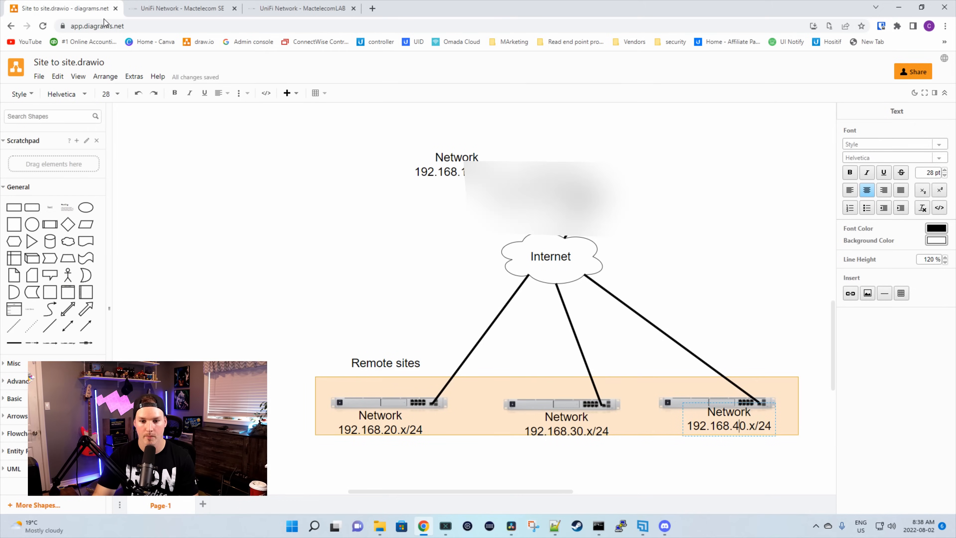
pyautogui.scroll(-10, 599, 355)
pyautogui.scroll(5, 602, 355)
pyautogui.scroll(-4, 604, 355)
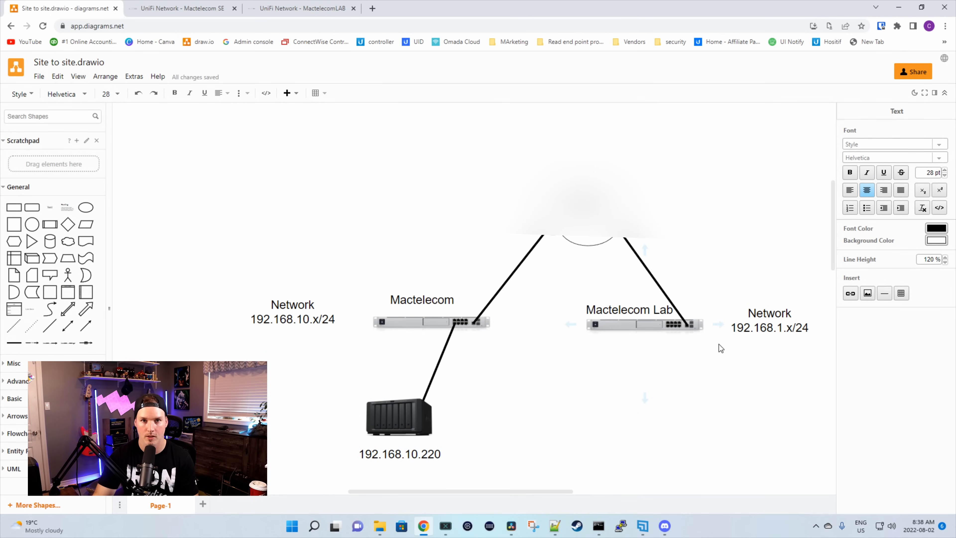
pyautogui.click(180, 8)
pyautogui.click(497, 294)
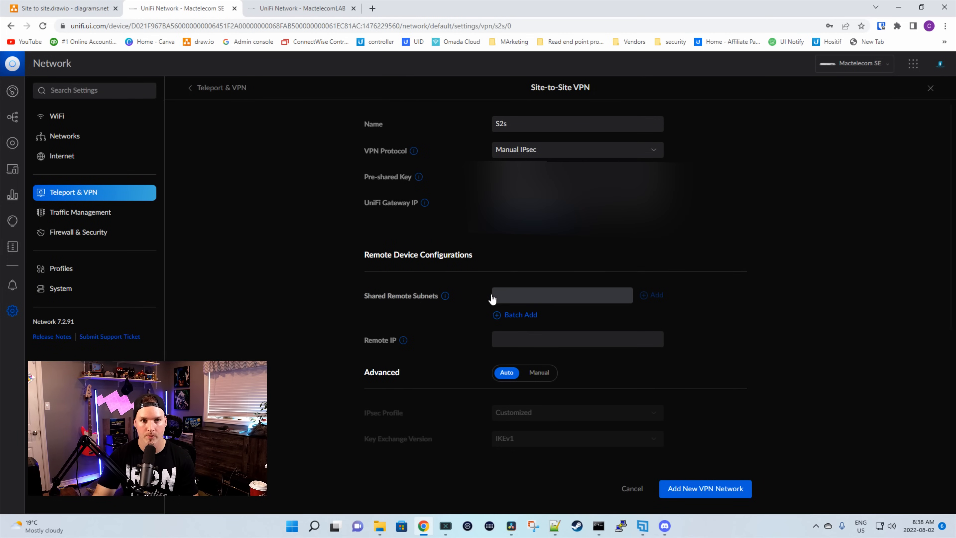
pyautogui.write('192.168.1.0/24')
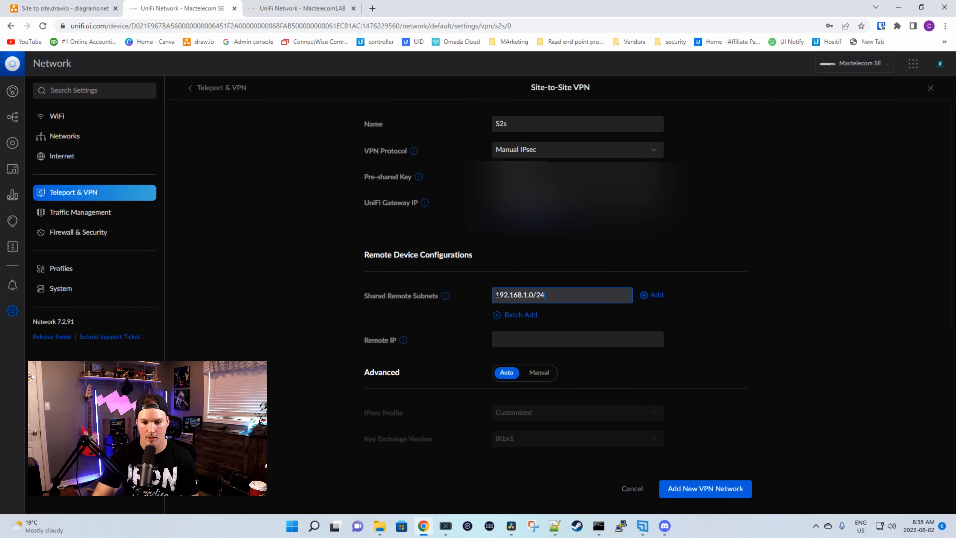
pyautogui.click(655, 296)
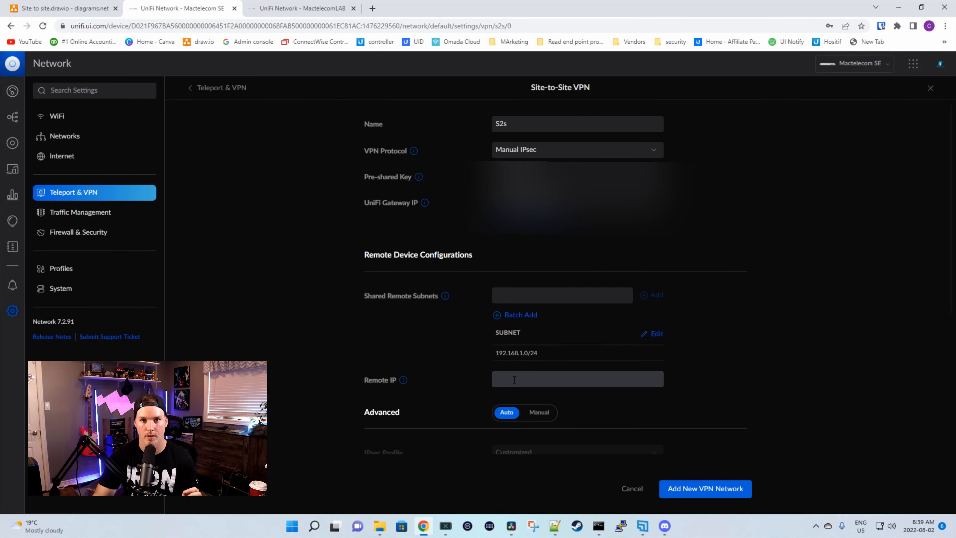
pyautogui.scroll(-5, 514, 380)
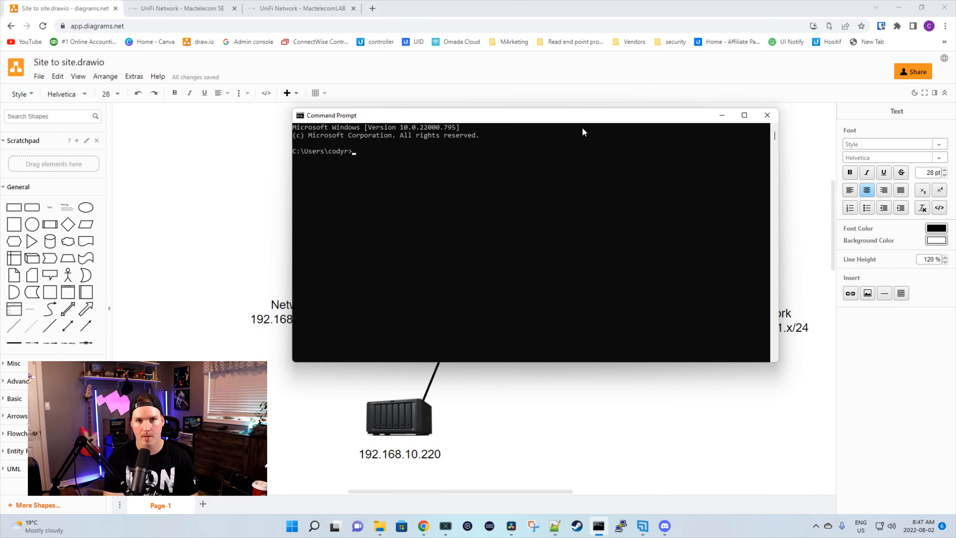
# Run ipconfig in the Command Prompt and examine the Ethernet adapter's IP settings
pyautogui.write('ipconfig')
pyautogui.press('Return')
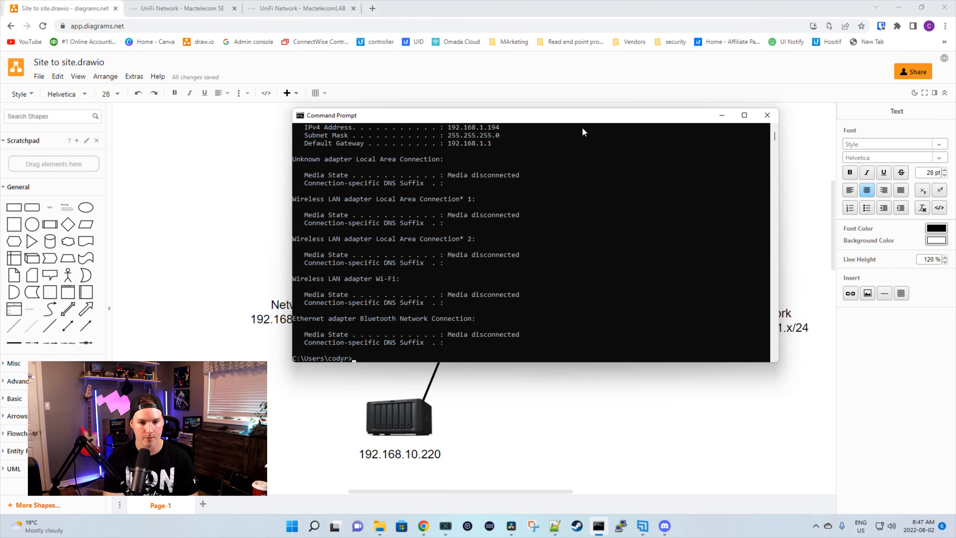
pyautogui.scroll(3, 562, 171)
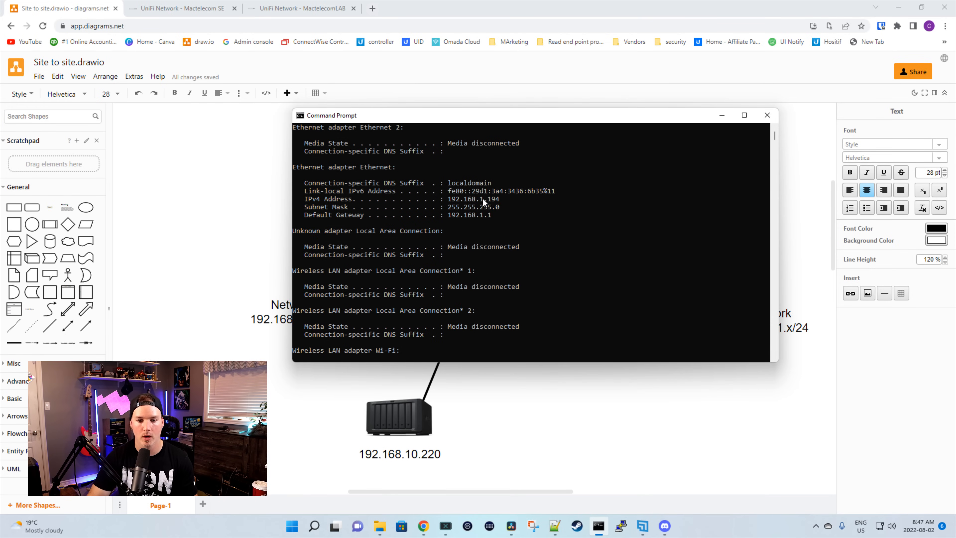
pyautogui.click(511, 127)
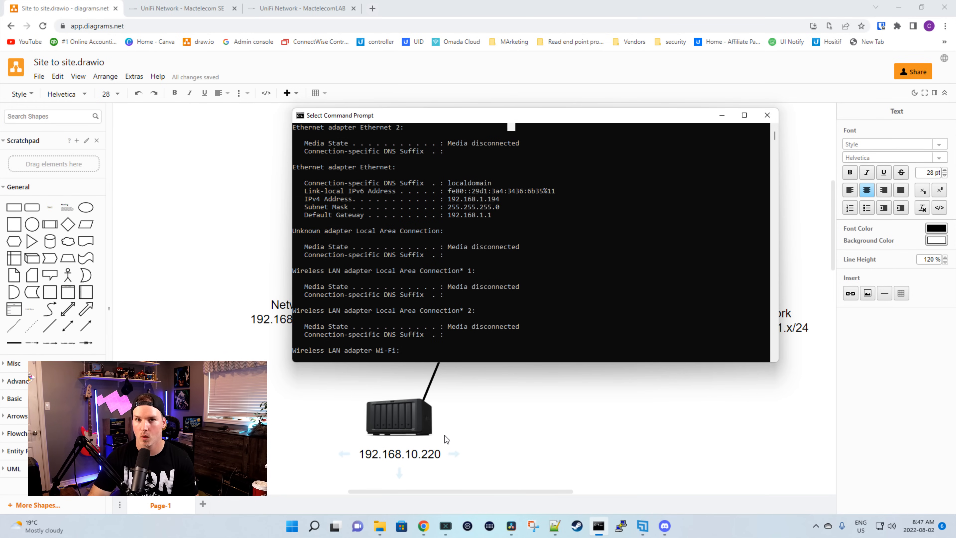
pyautogui.click(497, 317)
pyautogui.scroll(-2, 497, 317)
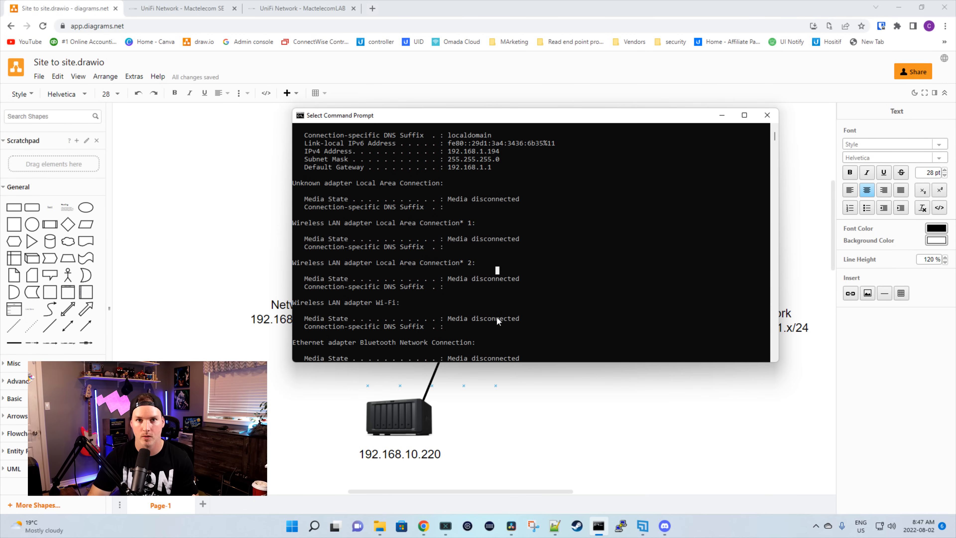
pyautogui.press('Escape')
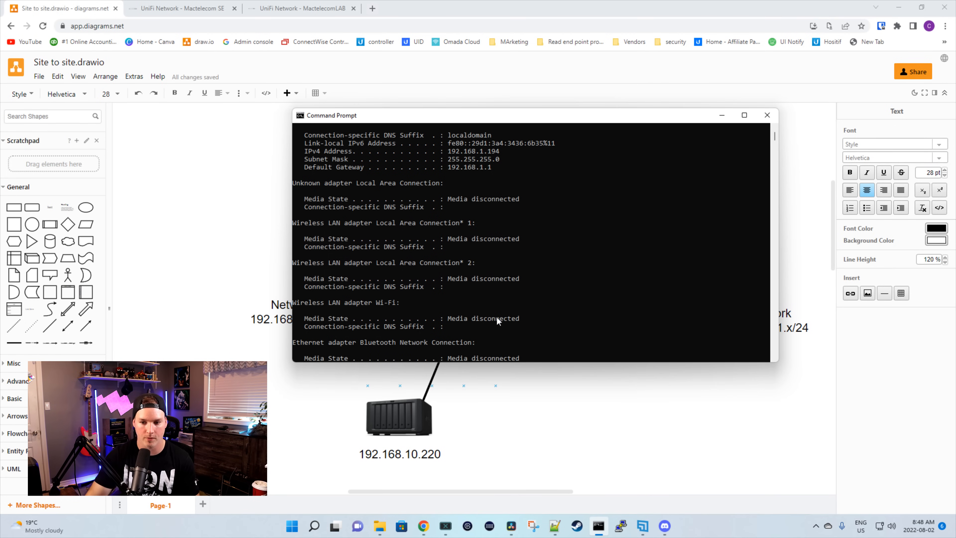
# Ping the NAS at 192.168.10.220 to test whether the other site is reachable
pyautogui.scroll(-4, 496, 318)
pyautogui.write('ping 192.168')
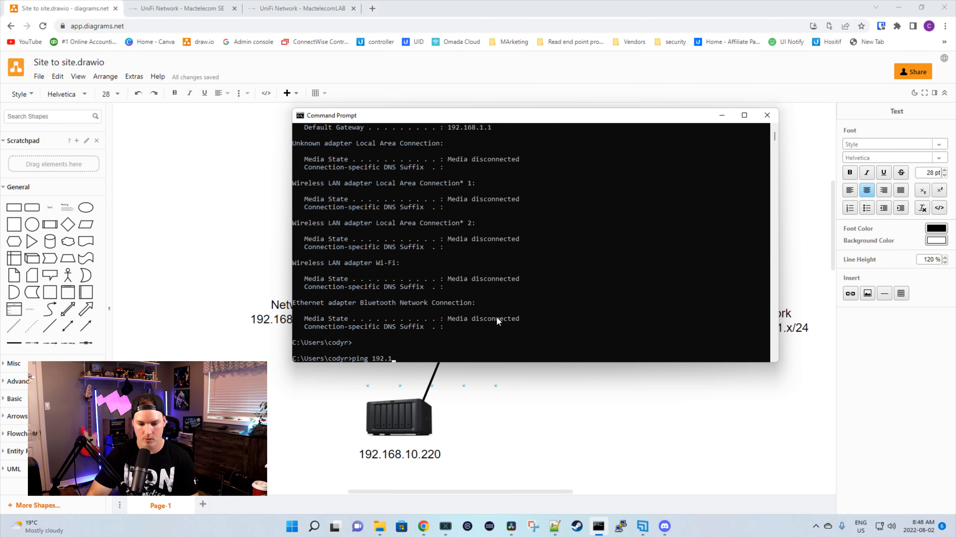
pyautogui.write('.10.220')
pyautogui.press('Return')
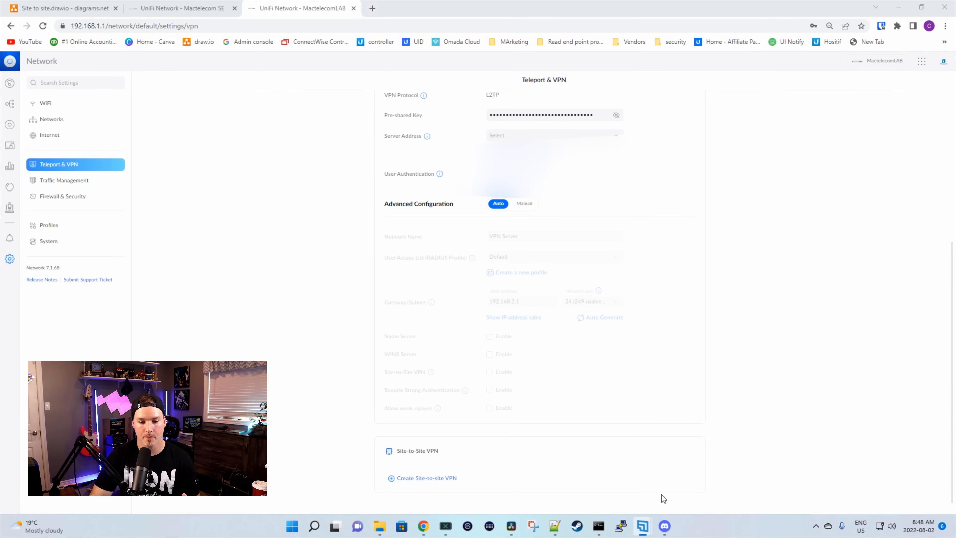
# Start a site-to-site VPN on the MactelecomLAB gateway, name it s2s and enter its pre-shared key
pyautogui.click(432, 479)
pyautogui.click(517, 112)
pyautogui.write('s2s')
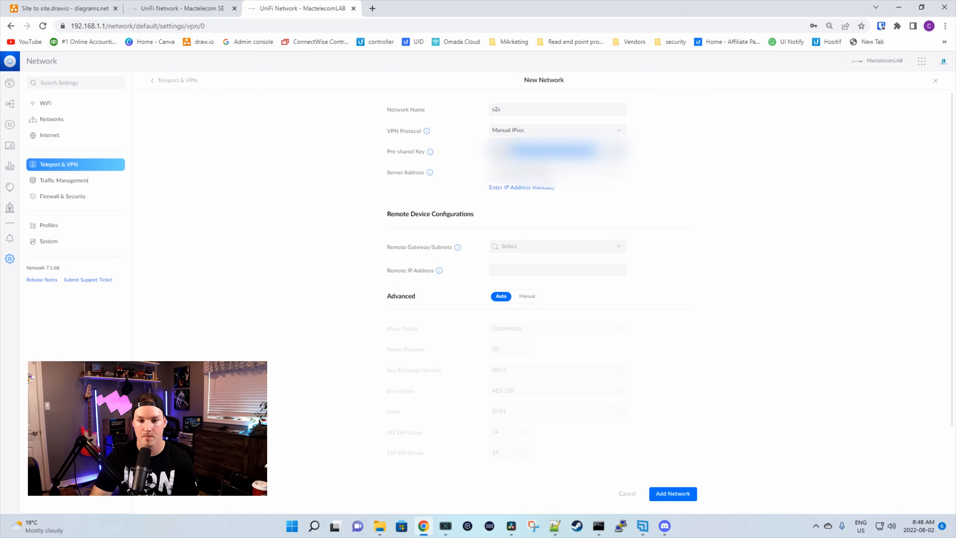
pyautogui.click(472, 154)
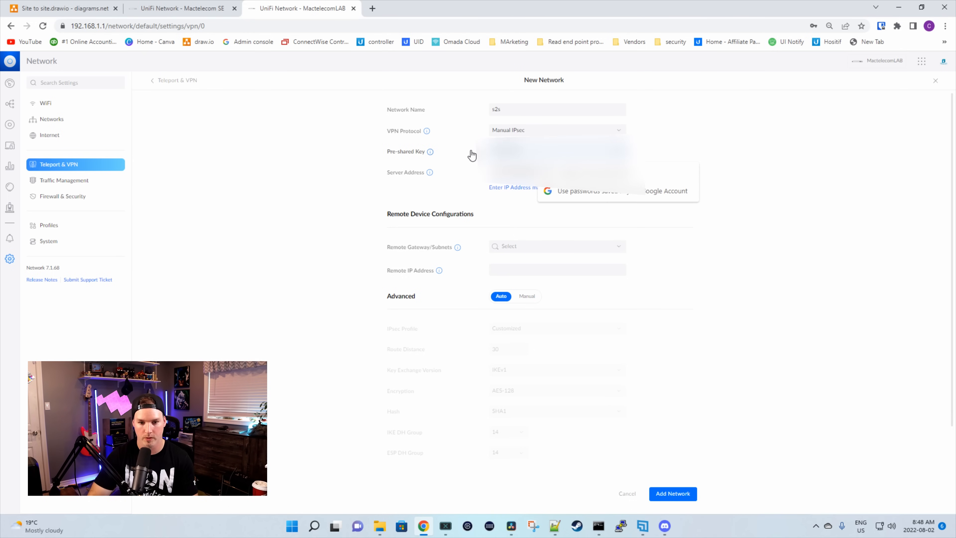
pyautogui.click(853, 158)
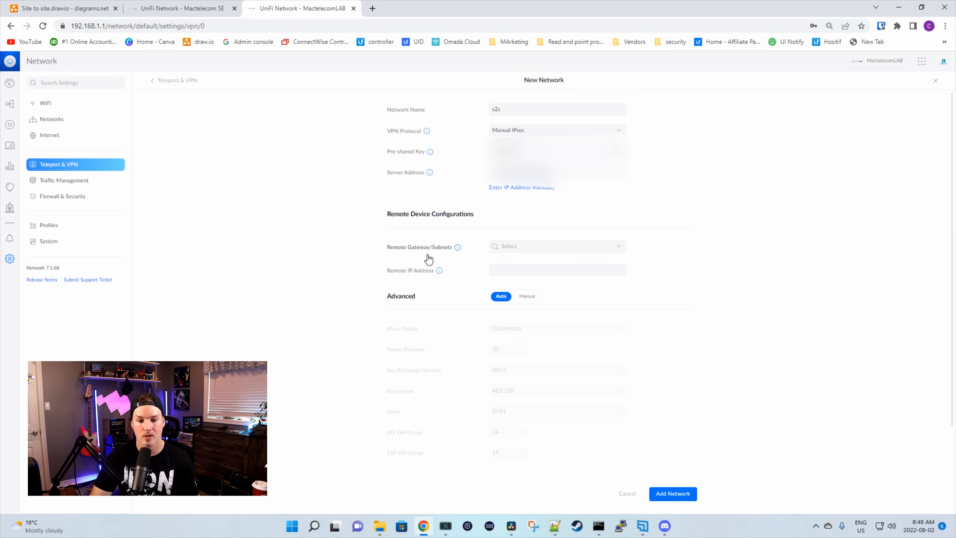
# Add 192.168.10.0/24 as the remote gateway/subnet of the s2s network
pyautogui.click(501, 247)
pyautogui.write('192')
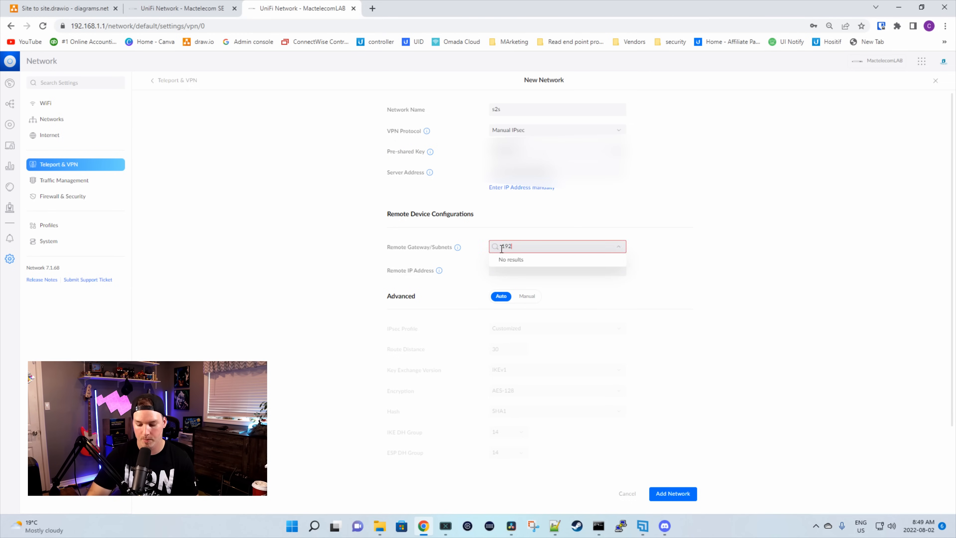
pyautogui.write('.168.10.0')
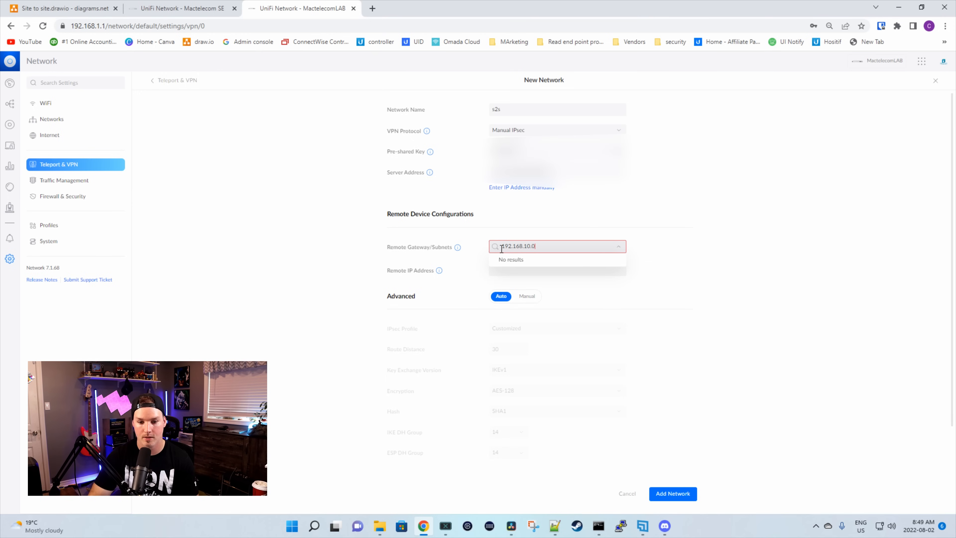
pyautogui.write('/24')
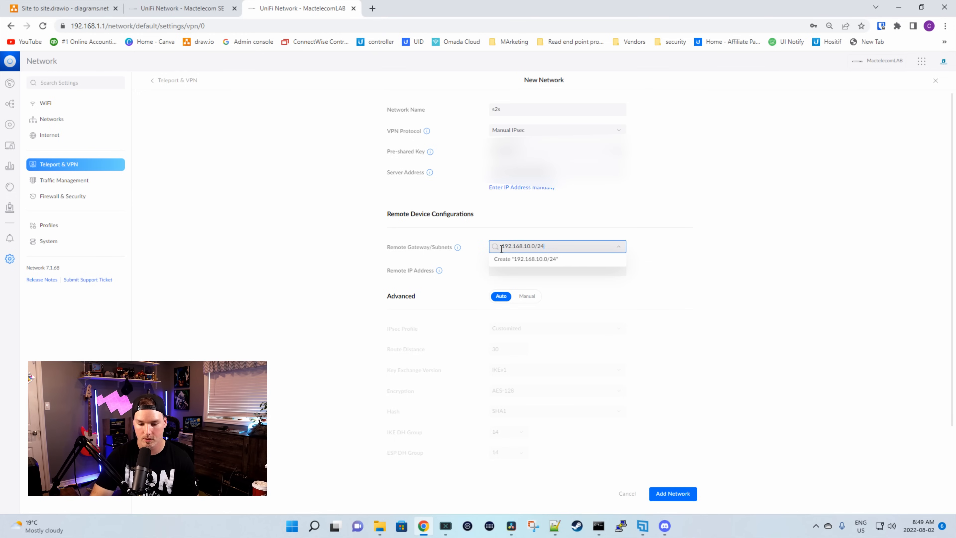
pyautogui.click(537, 259)
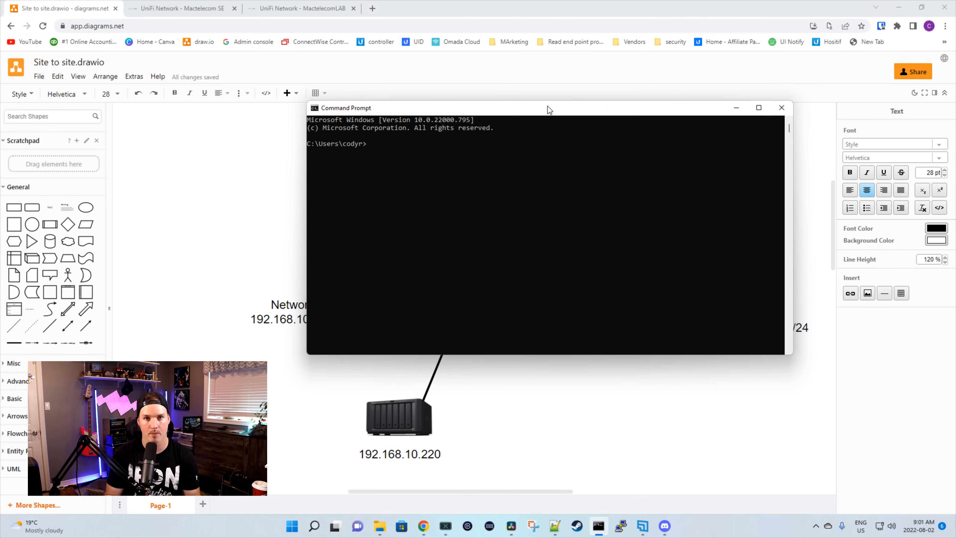
# Ping 192.168.10.220 from a new Command Prompt window to test the site-to-site connection
pyautogui.write('pin')
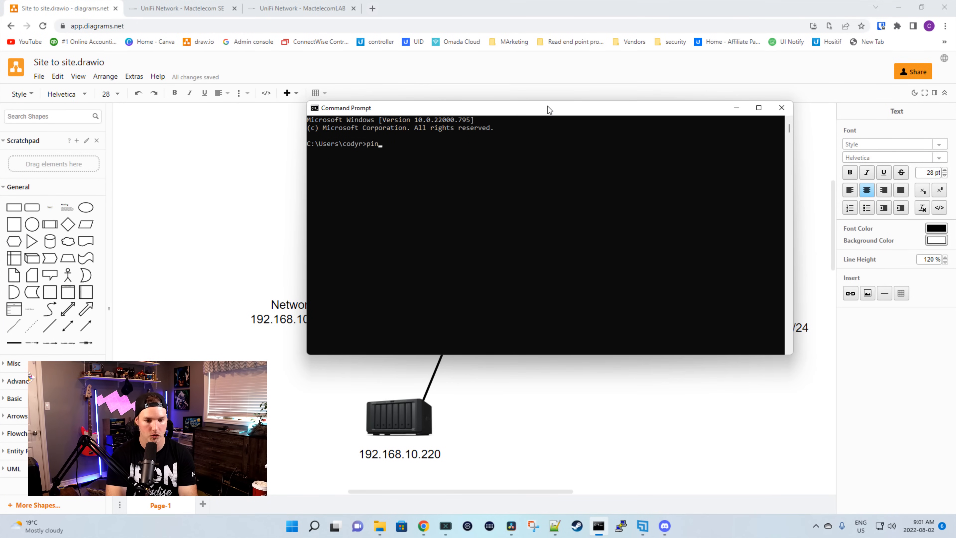
pyautogui.write('g 192.168.10.220')
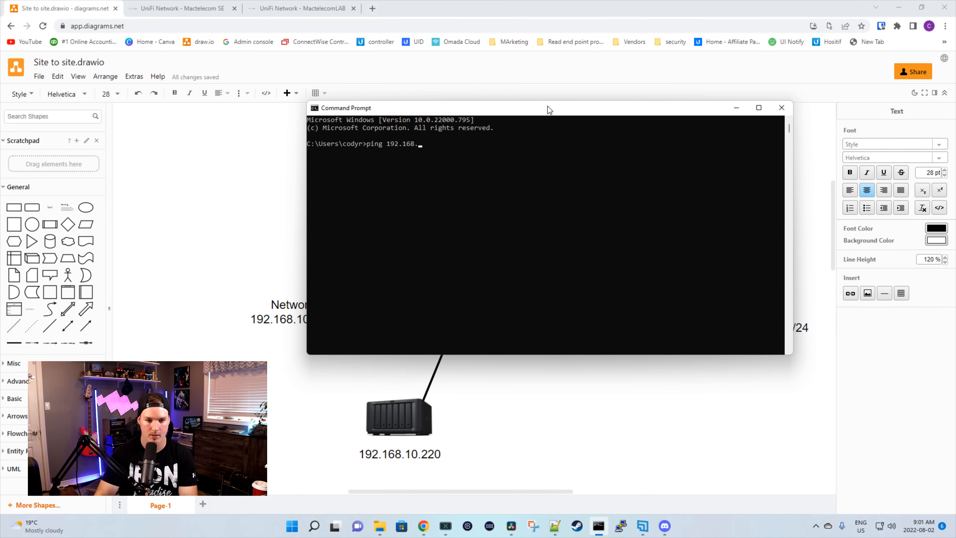
pyautogui.press('Return')
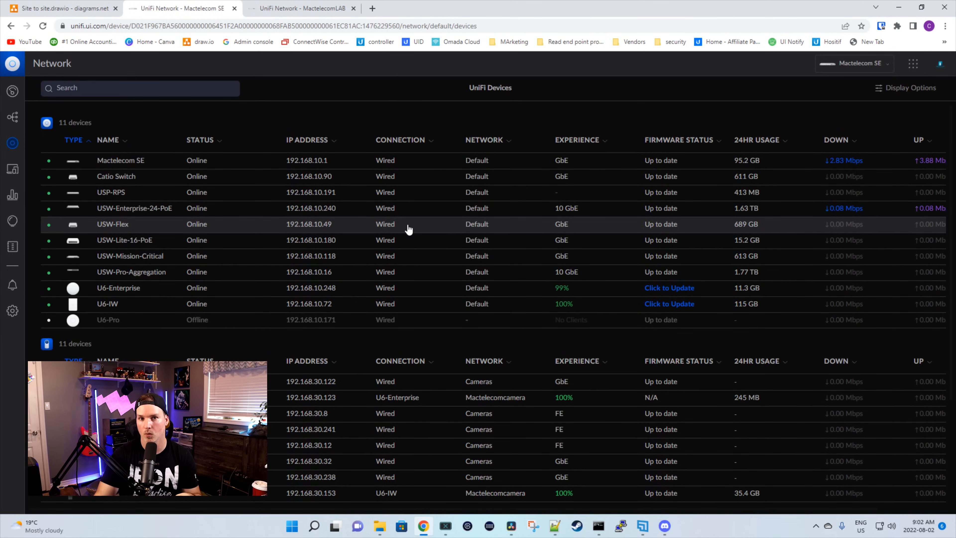
# Open the debug terminal of the USW-Enterprise-24-PoE switch on Mactelecom SE and ping 192.168.1.1
pyautogui.click(161, 216)
pyautogui.click(924, 114)
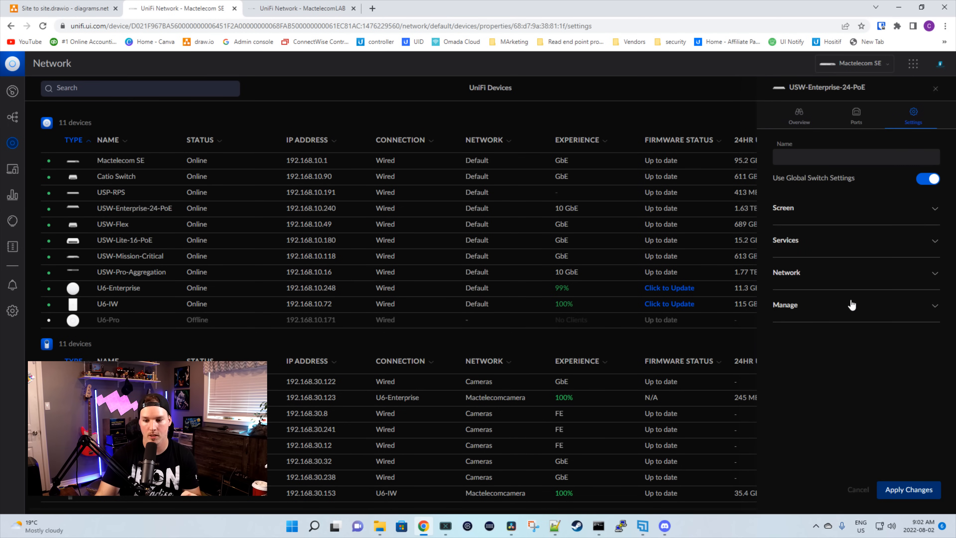
pyautogui.click(852, 316)
pyautogui.scroll(-4, 852, 318)
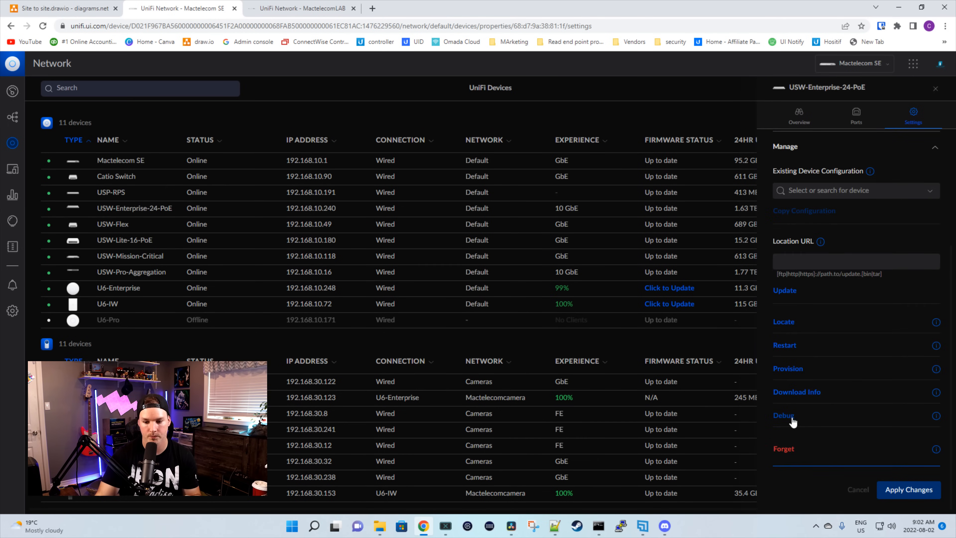
pyautogui.click(785, 415)
pyautogui.write('ping 192.168.1.1')
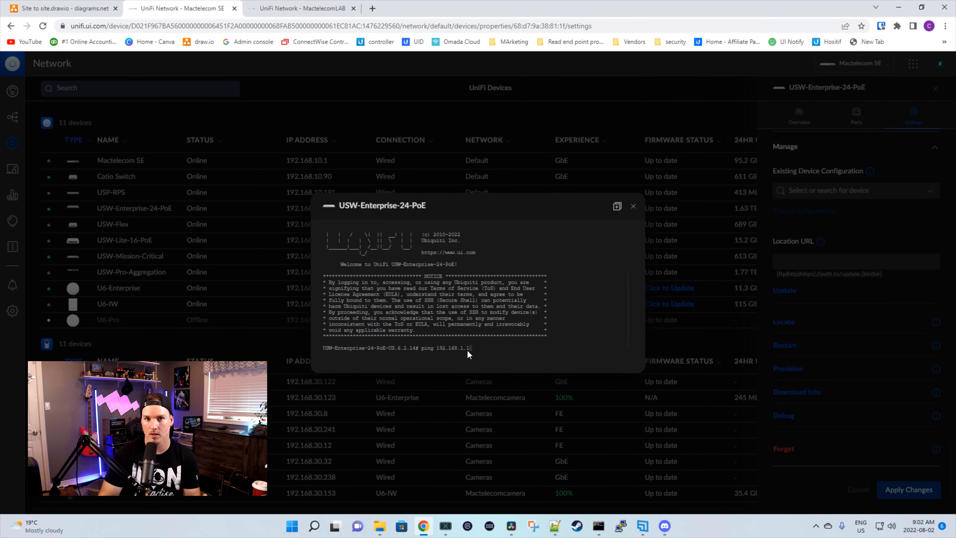
pyautogui.press('Return')
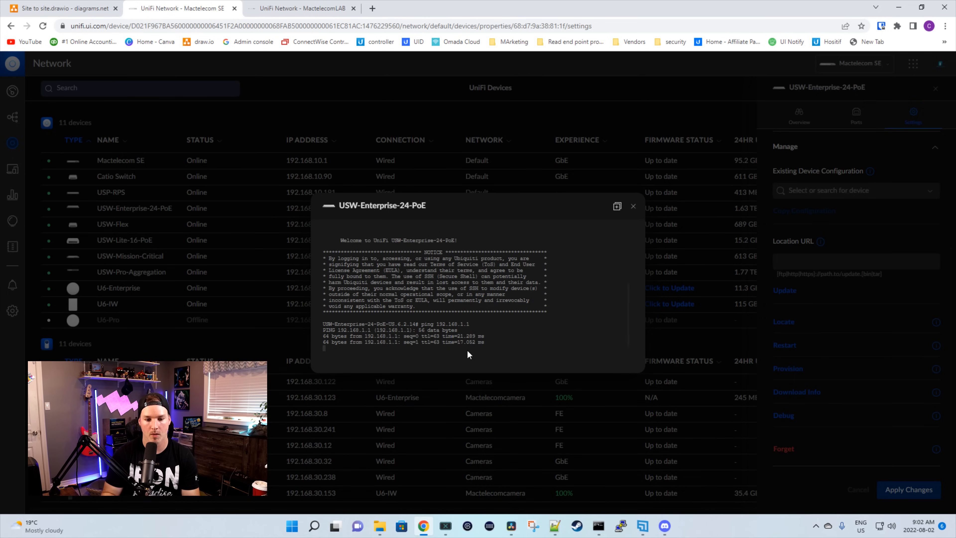